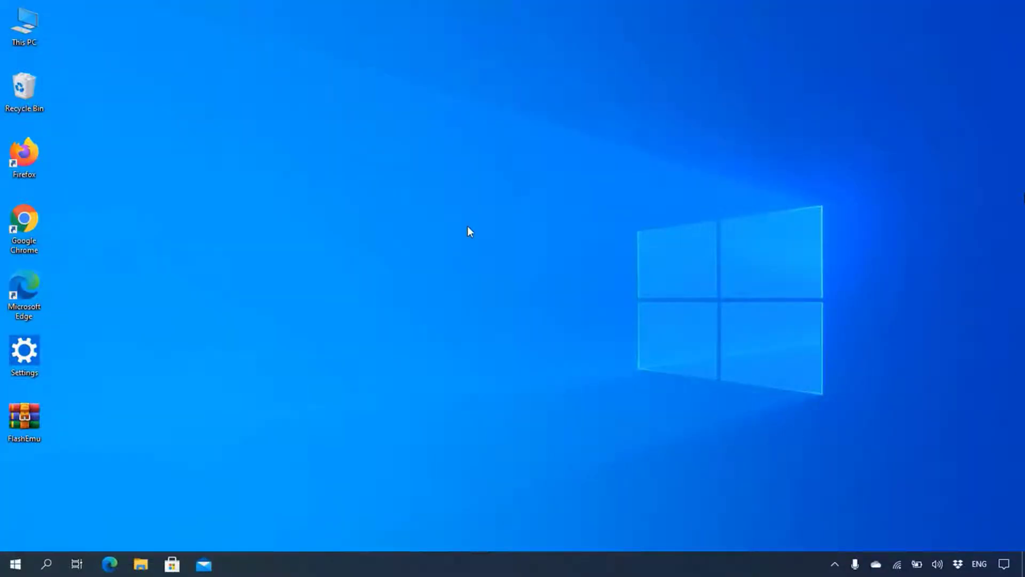
- Create a new folder on the desktop and name it My Share
{"action": "right_click", "coordinate": [467, 227]}
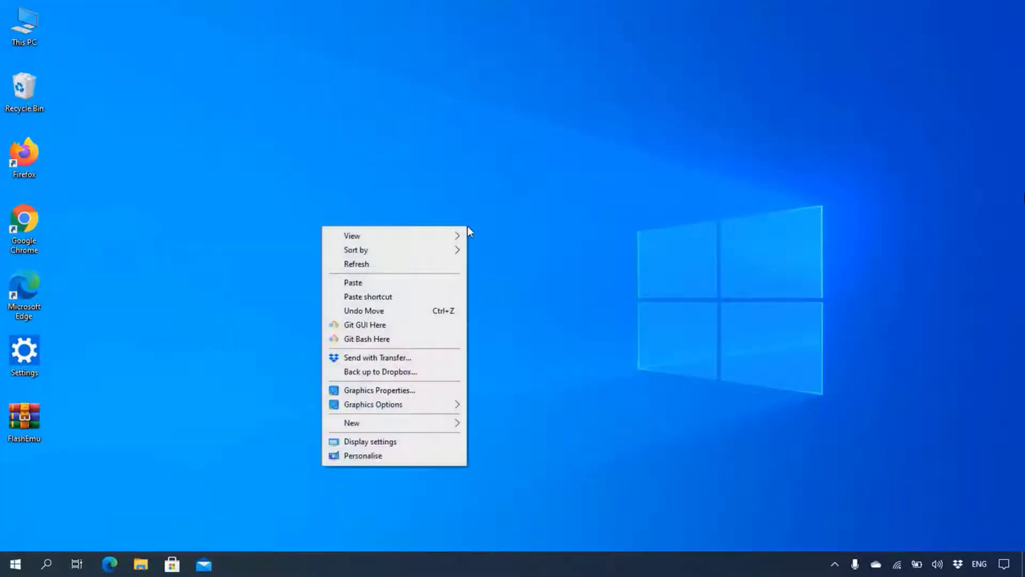
{"action": "mouse_move", "coordinate": [435, 424]}
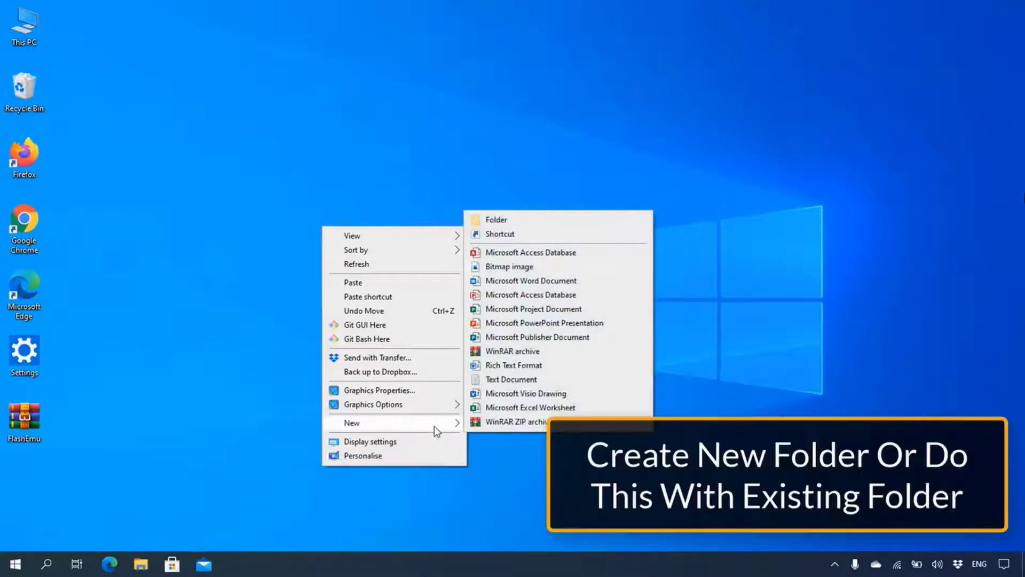
{"action": "left_click", "coordinate": [505, 226]}
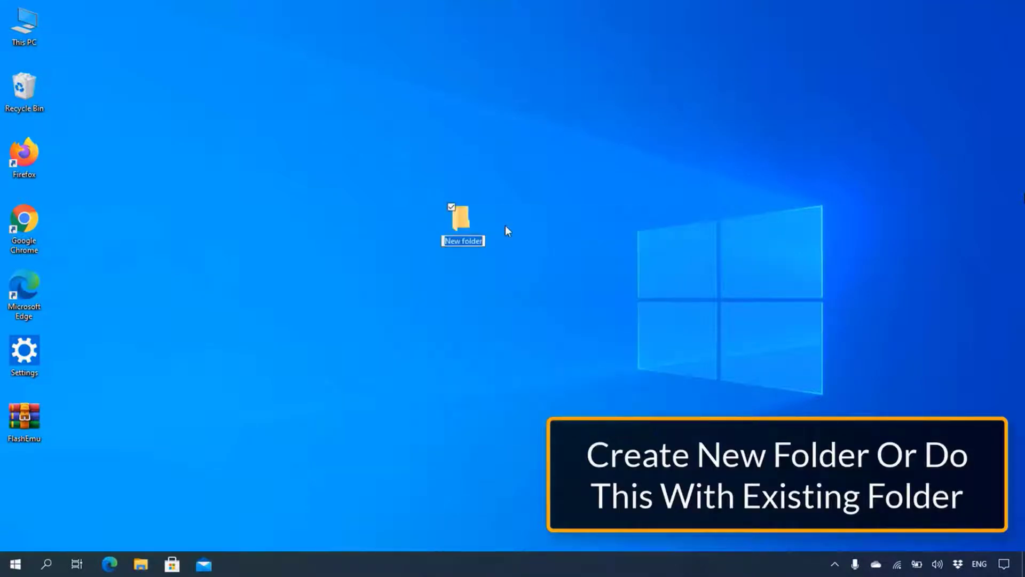
{"action": "type", "text": "My Share"}
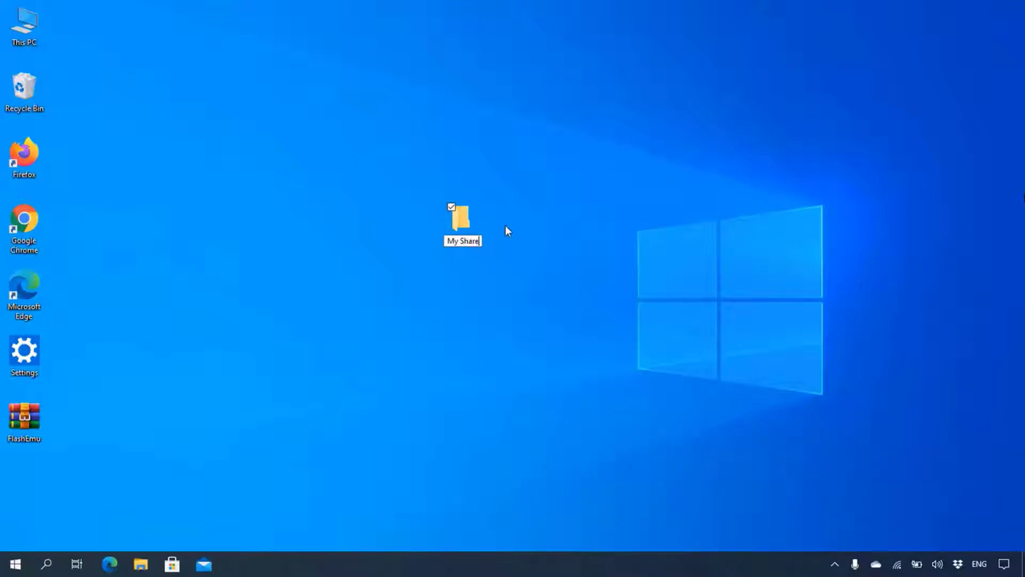
{"action": "key", "text": "Return"}
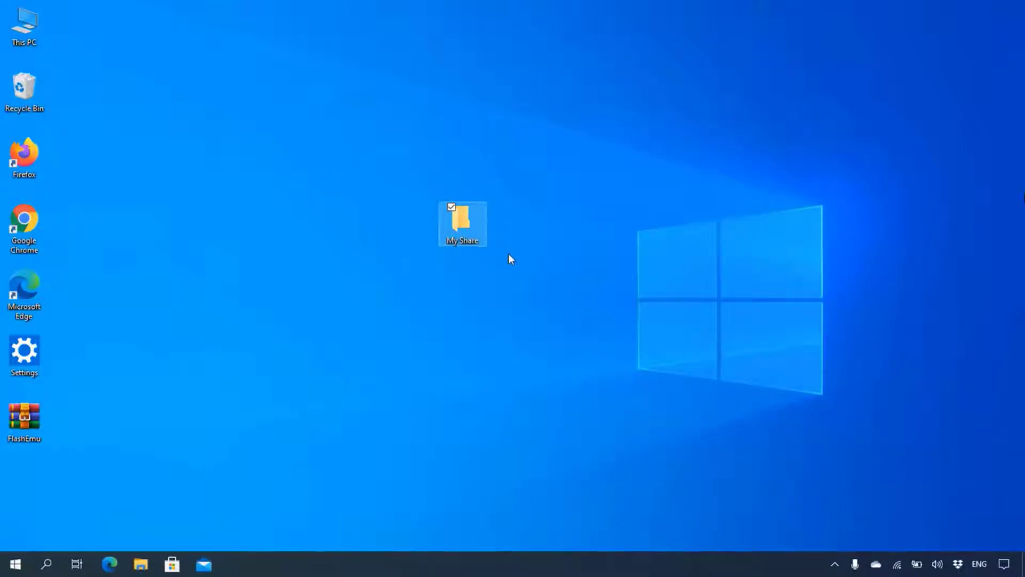
- Share the My Share folder with Everyone through its sharing properties, using the Read/Write permission level
{"action": "right_click", "coordinate": [461, 222]}
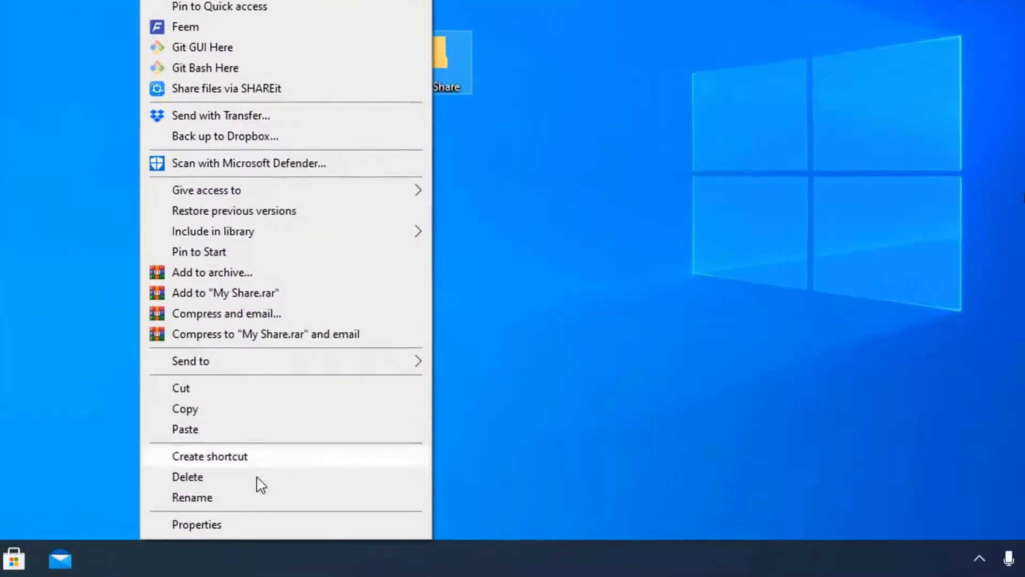
{"action": "left_click", "coordinate": [239, 525]}
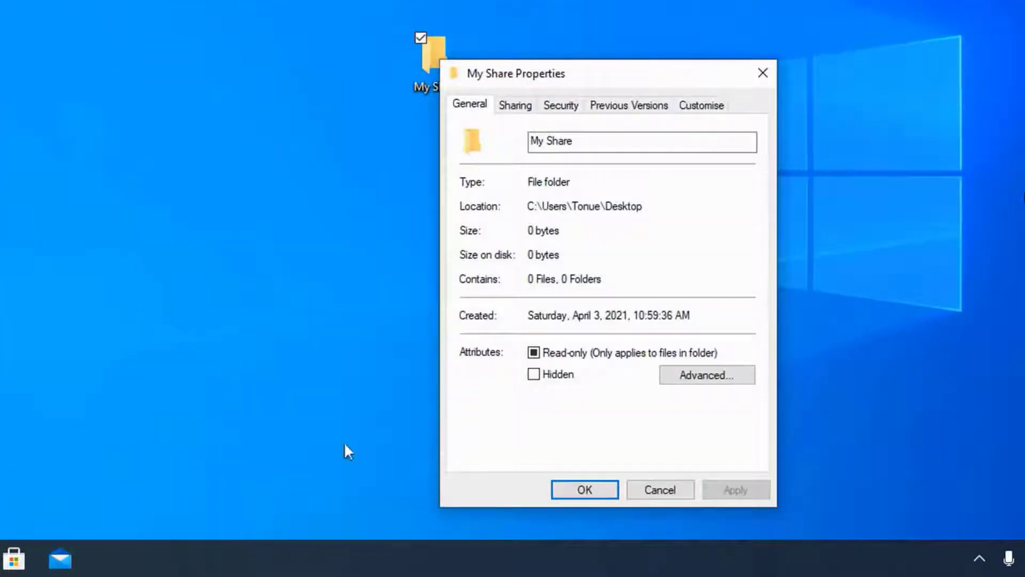
{"action": "left_click", "coordinate": [517, 106]}
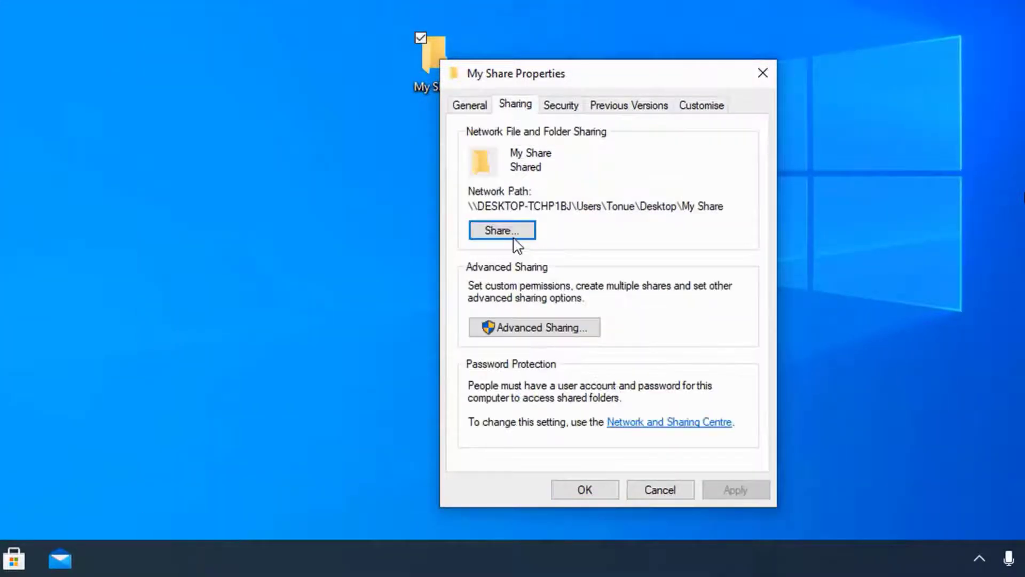
{"action": "left_click", "coordinate": [511, 233]}
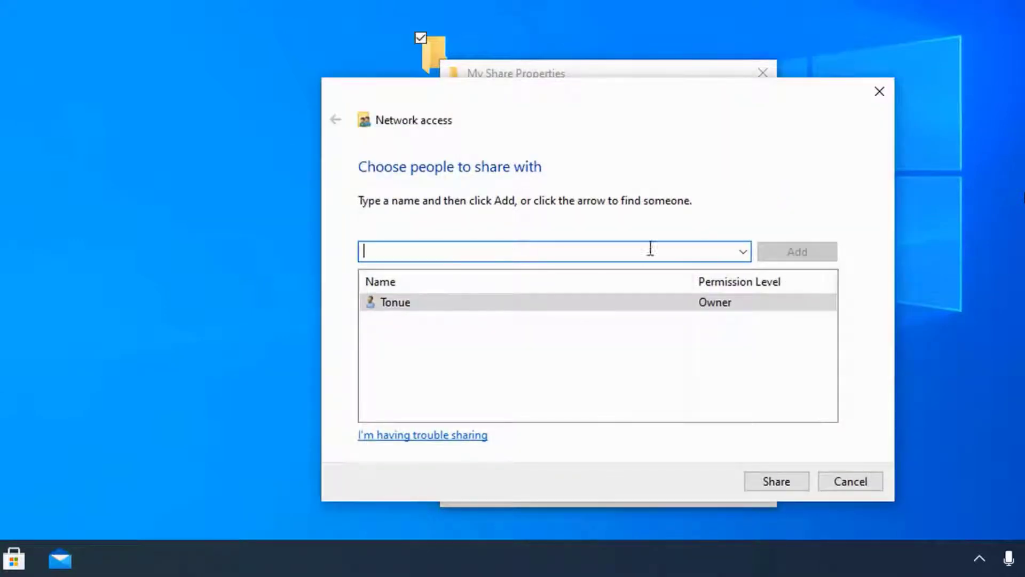
{"action": "left_click", "coordinate": [743, 252]}
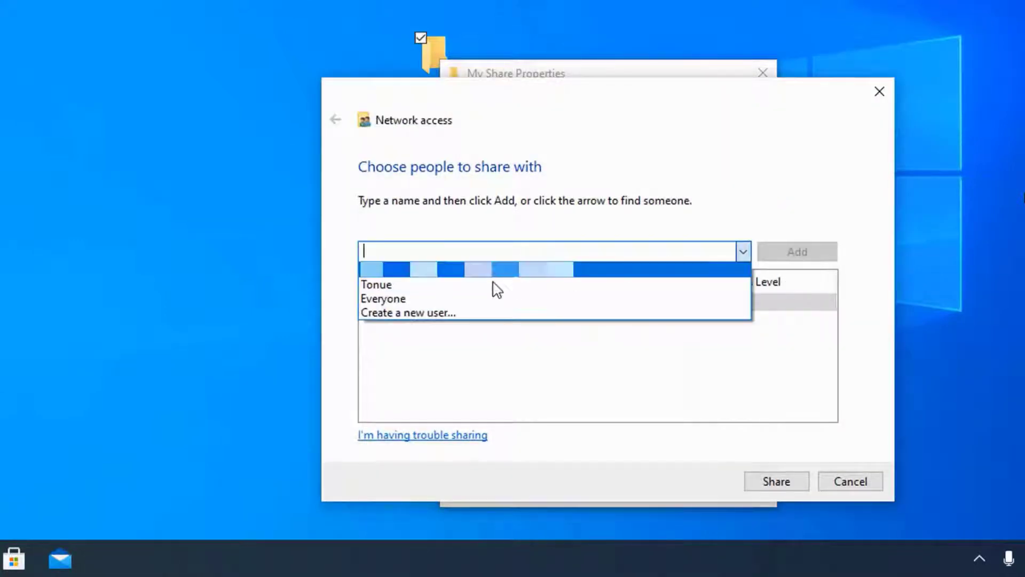
{"action": "left_click", "coordinate": [384, 300]}
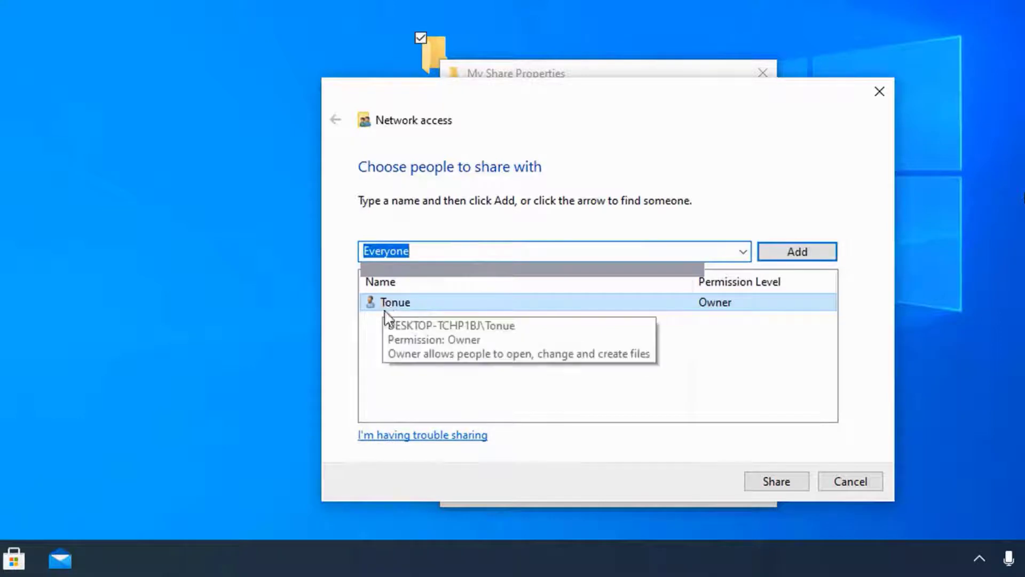
{"action": "left_click", "coordinate": [810, 255]}
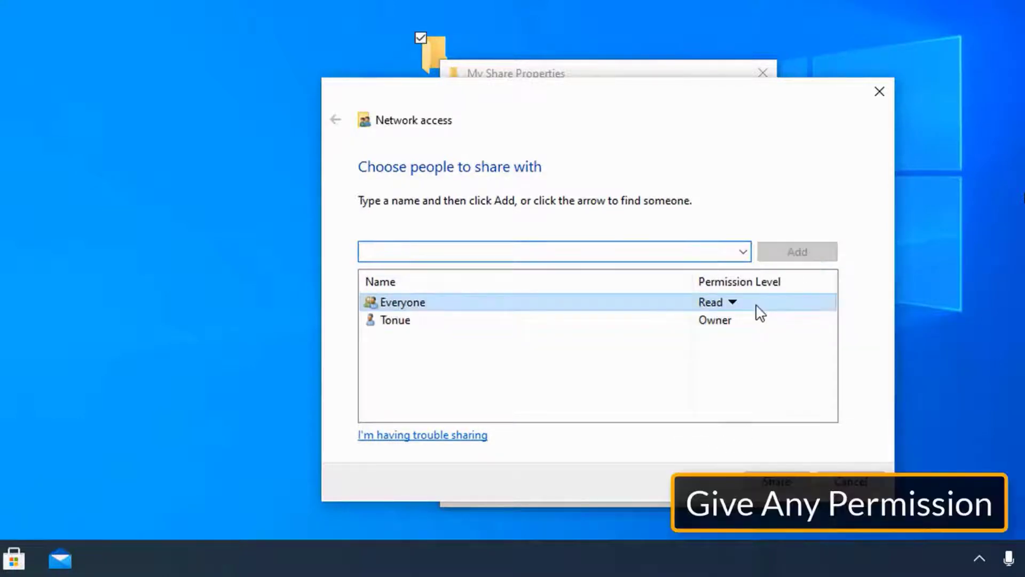
{"action": "left_click", "coordinate": [734, 305]}
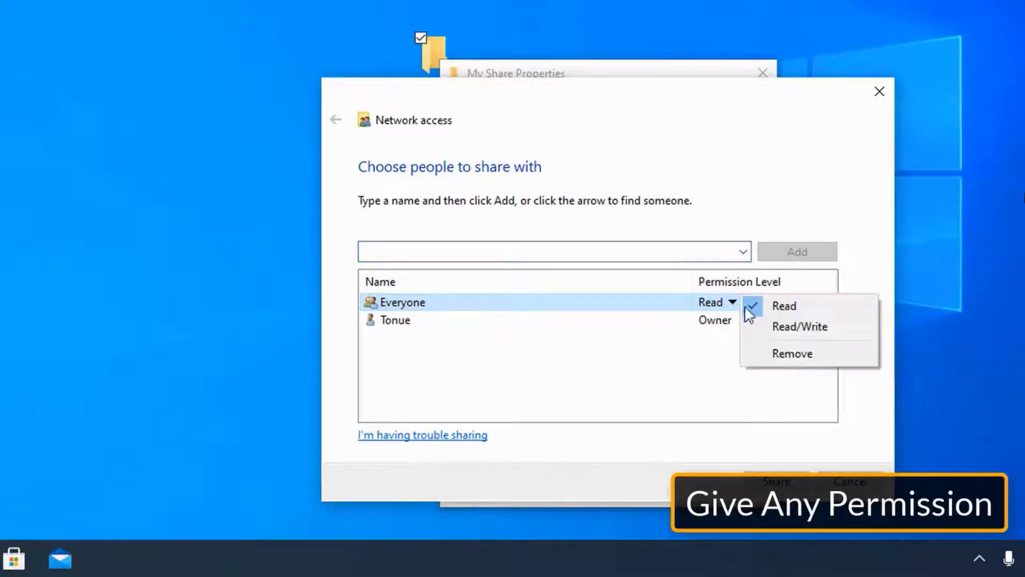
{"action": "left_click", "coordinate": [815, 325]}
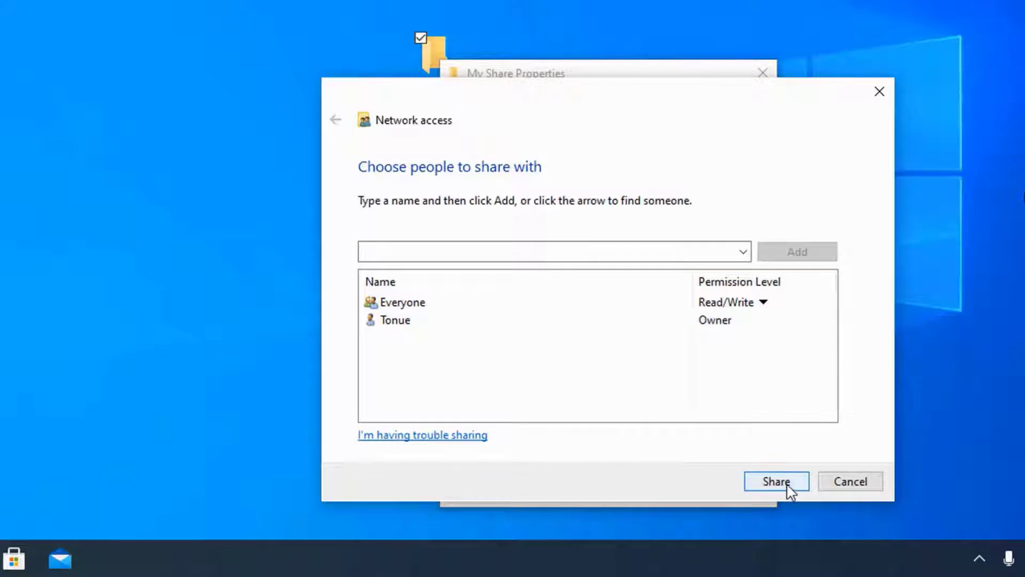
{"action": "left_click", "coordinate": [787, 488]}
{"action": "left_click", "coordinate": [853, 483]}
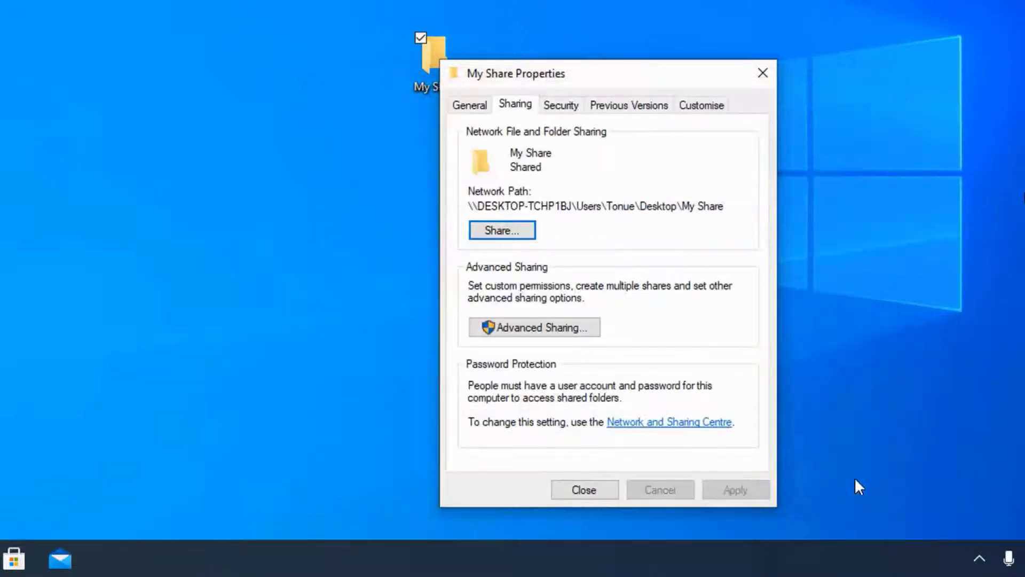
- Enable Share this folder for My Share in Advanced Sharing and apply the setting
{"action": "left_click", "coordinate": [579, 342]}
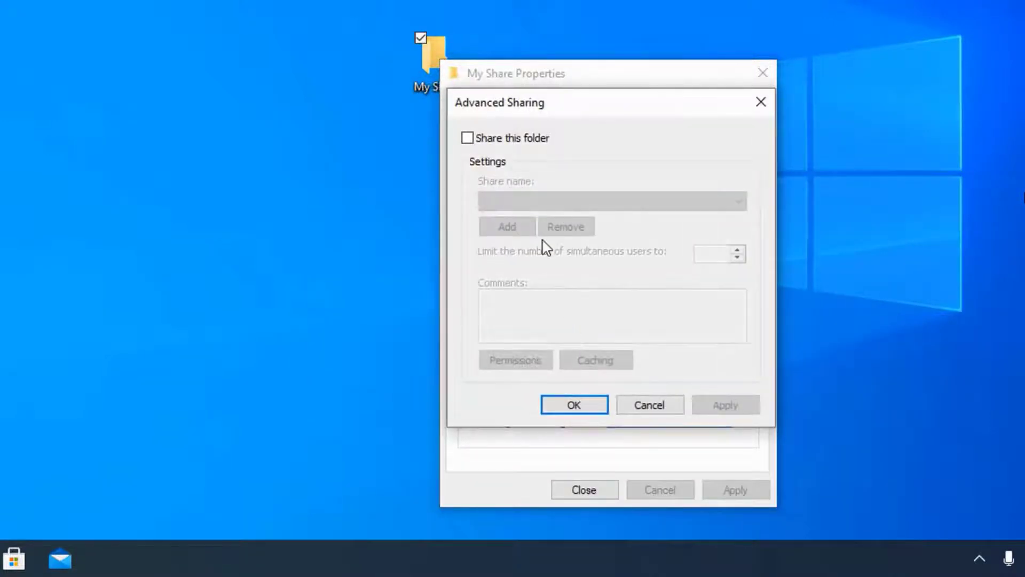
{"action": "left_click", "coordinate": [474, 139]}
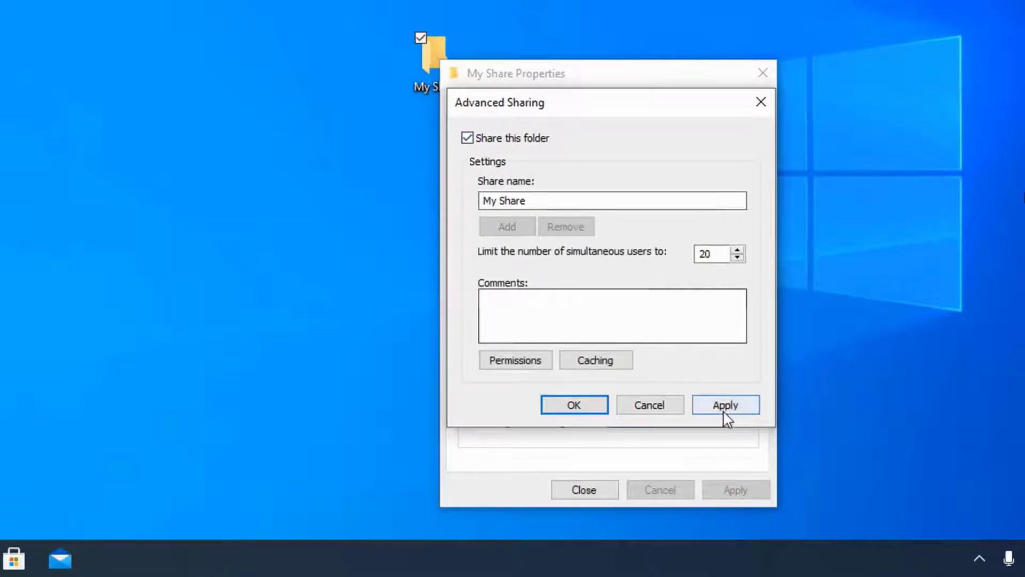
{"action": "left_click", "coordinate": [726, 411]}
{"action": "left_click", "coordinate": [590, 410]}
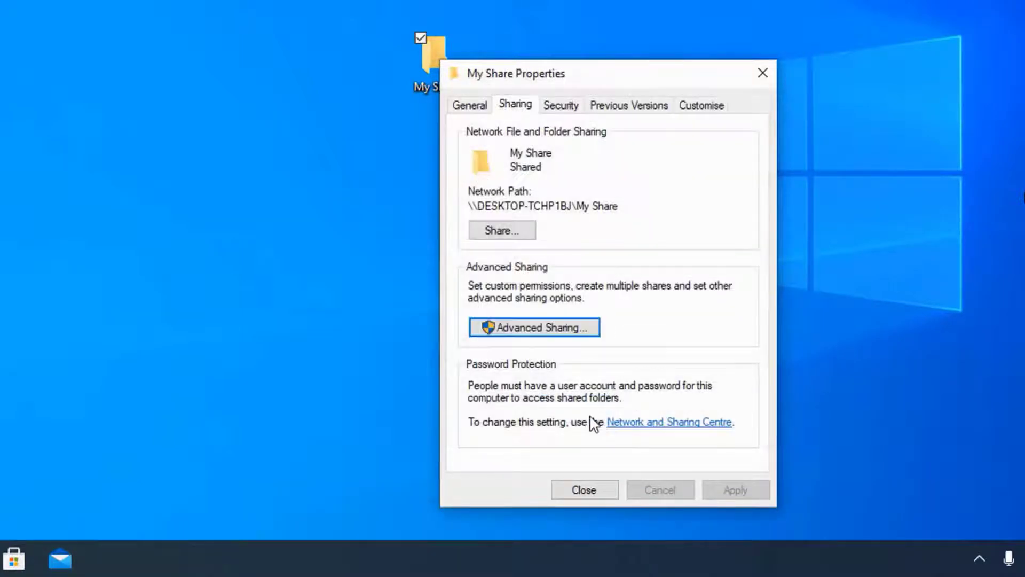
- Turn off password-protected sharing for All Networks in the advanced sharing settings
{"action": "left_click", "coordinate": [708, 418]}
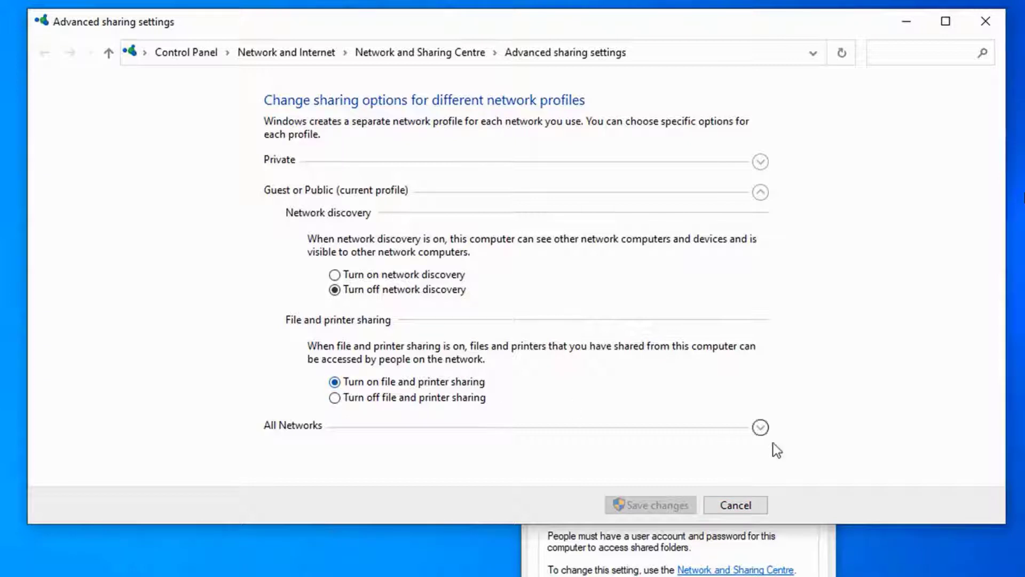
{"action": "left_click", "coordinate": [763, 427]}
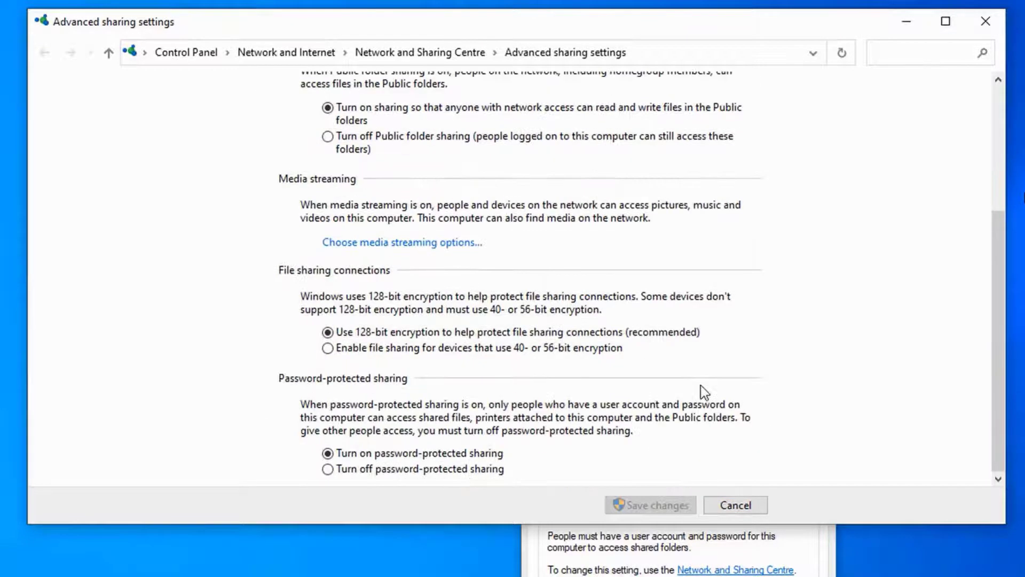
{"action": "left_click", "coordinate": [329, 469]}
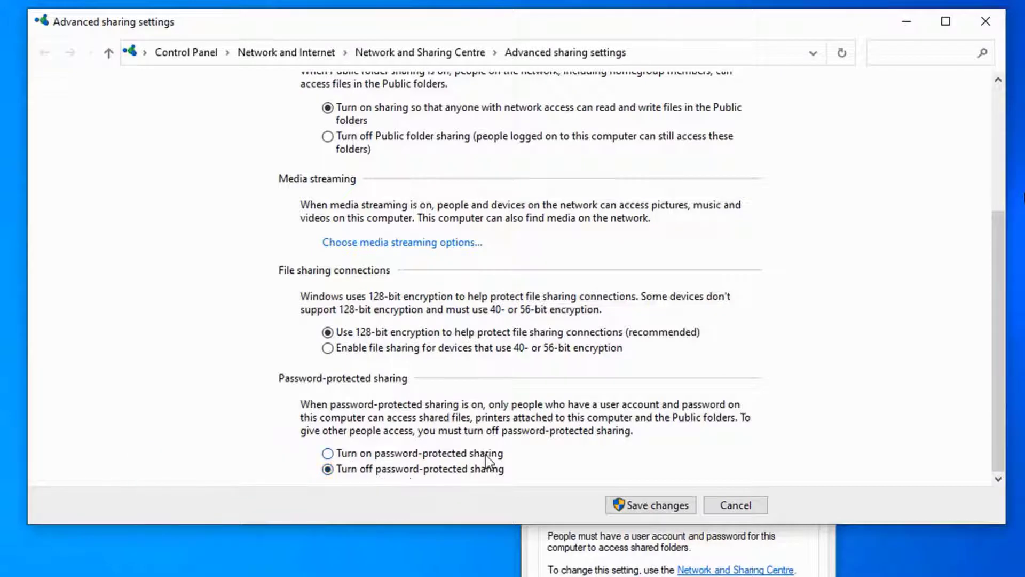
- Check the Guest or Public profile's sharing options, then save the sharing changes and close the folder's properties
{"action": "scroll", "coordinate": [524, 337], "scroll_direction": "up", "scroll_amount": 3}
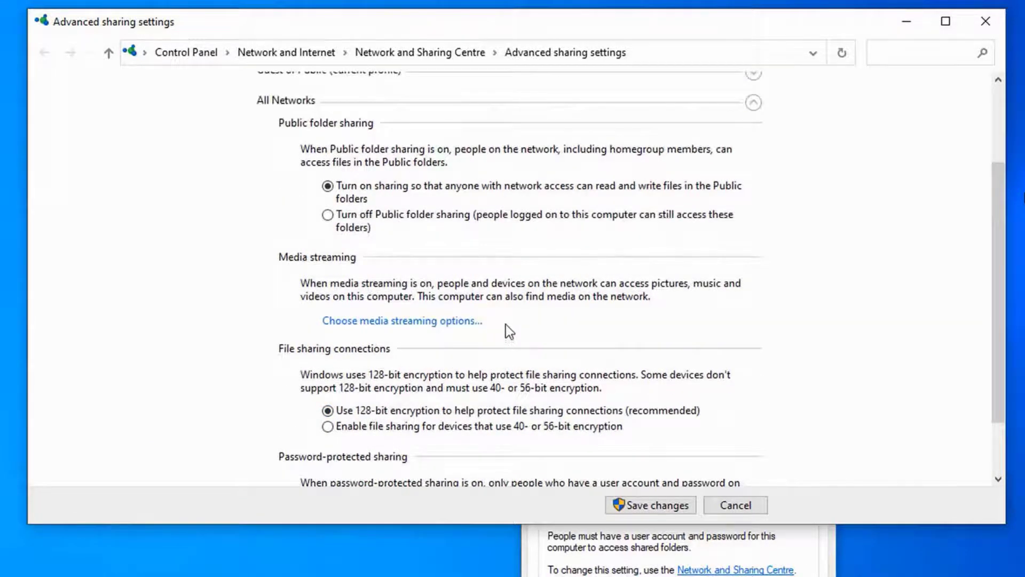
{"action": "scroll", "coordinate": [504, 326], "scroll_direction": "up", "scroll_amount": 1}
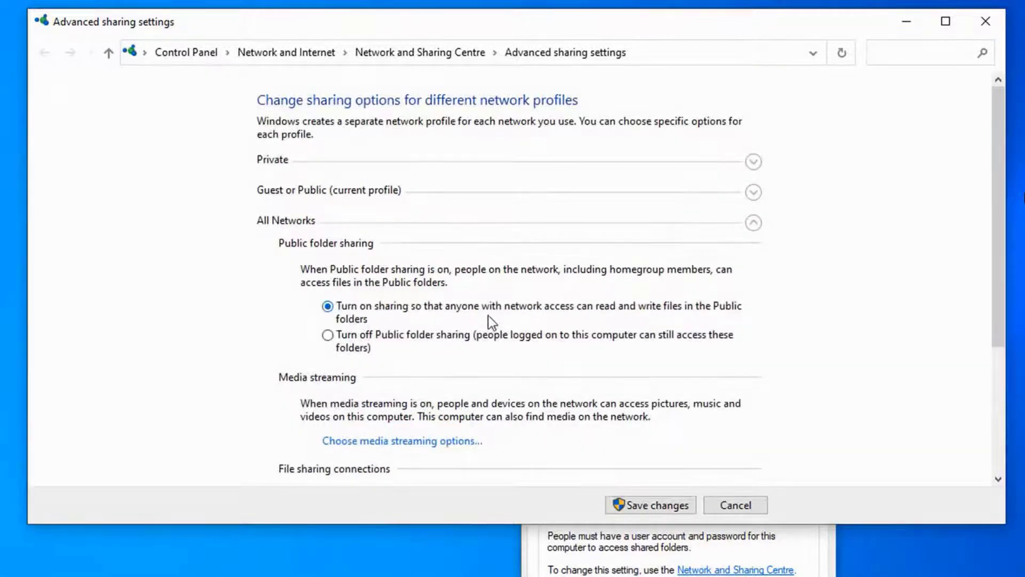
{"action": "left_click", "coordinate": [754, 224]}
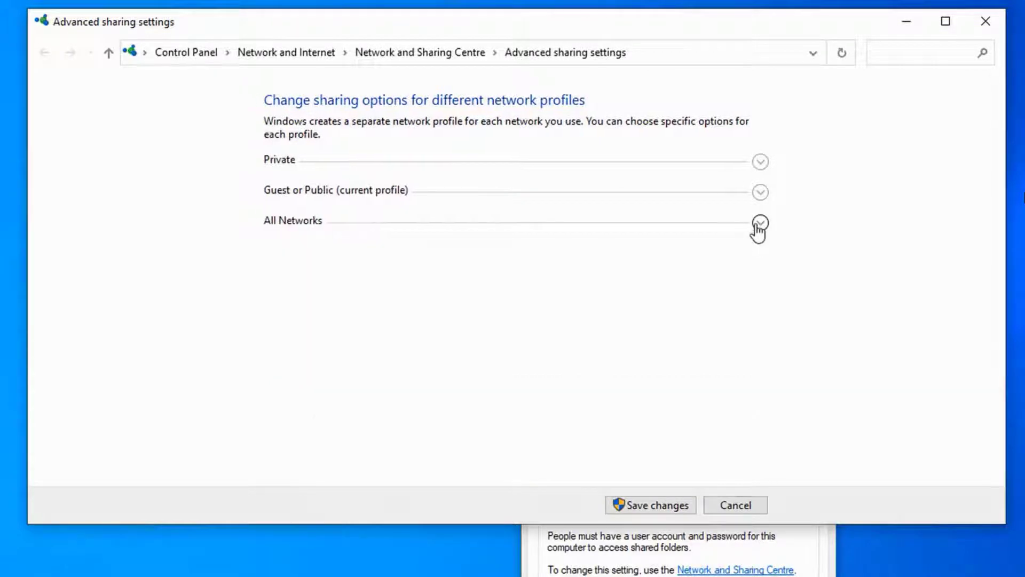
{"action": "left_click", "coordinate": [764, 197]}
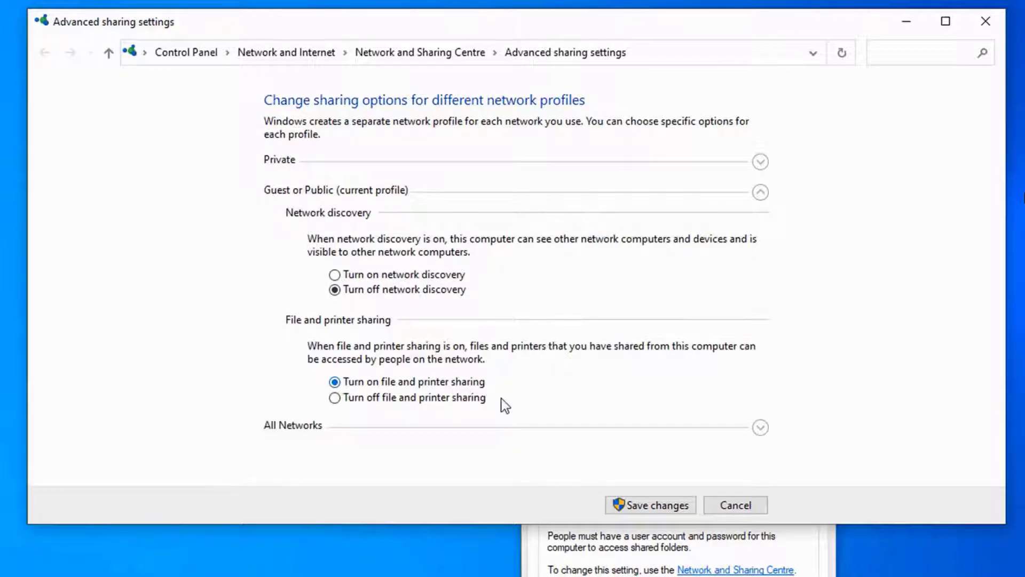
{"action": "left_click", "coordinate": [662, 505]}
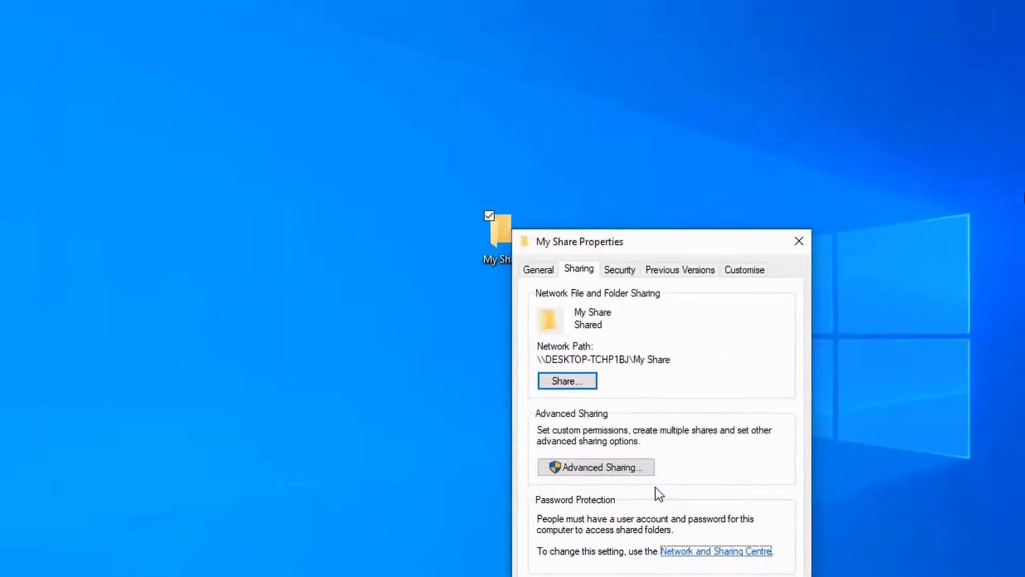
{"action": "left_click", "coordinate": [576, 509]}
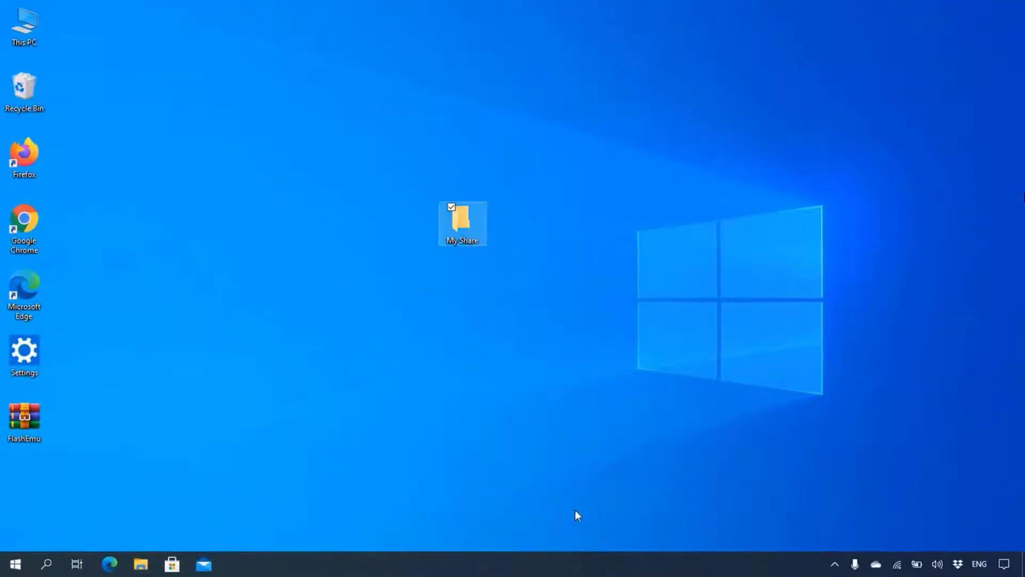
- Open the My Share folder from the desktop
{"action": "right_click", "coordinate": [466, 226]}
{"action": "left_click", "coordinate": [422, 170]}
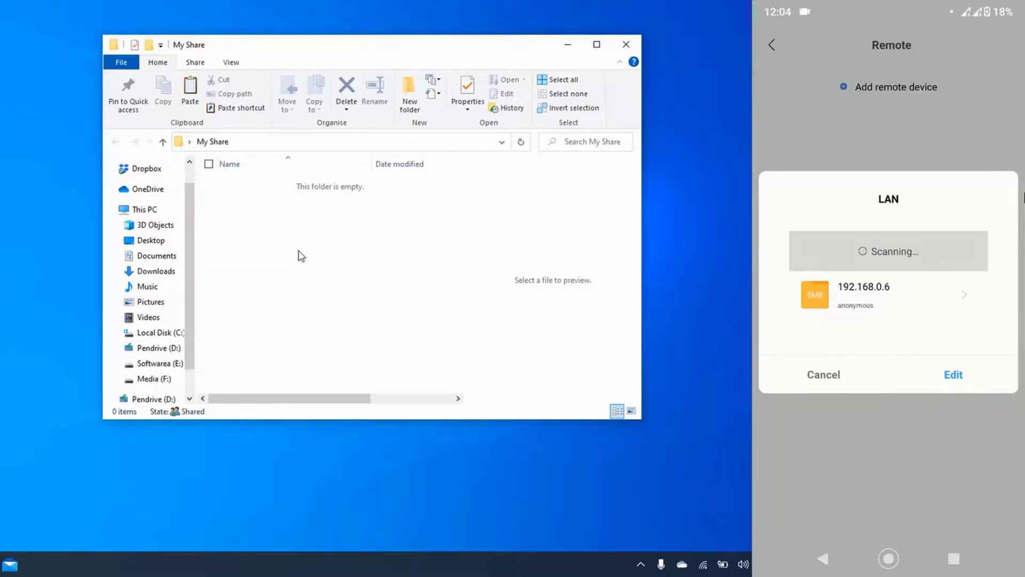
- On the phone, add the LAN device 192.168.0.6 with anonymous access and open its My Share folder
{"action": "left_click", "coordinate": [881, 294]}
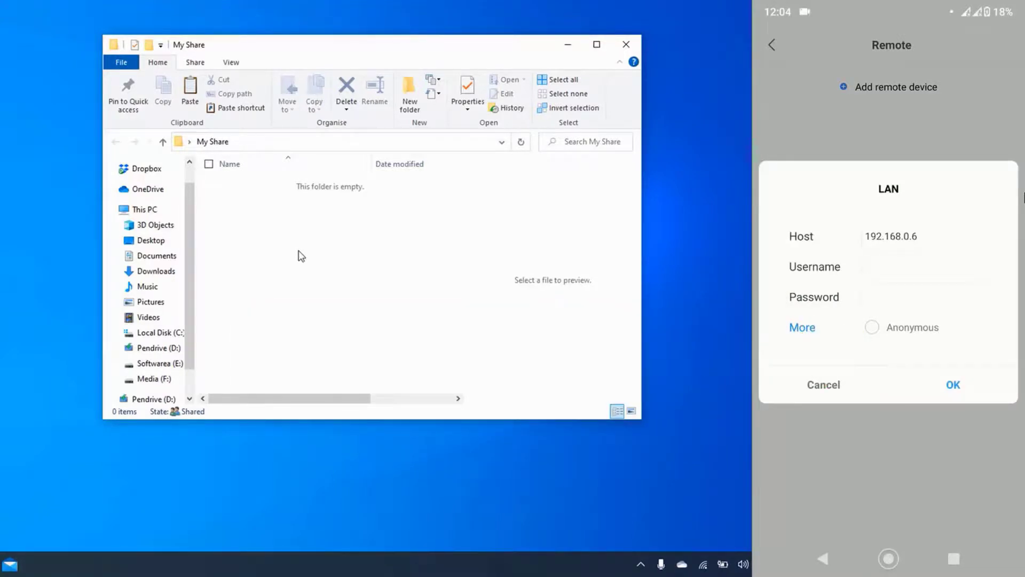
{"action": "left_click", "coordinate": [872, 327]}
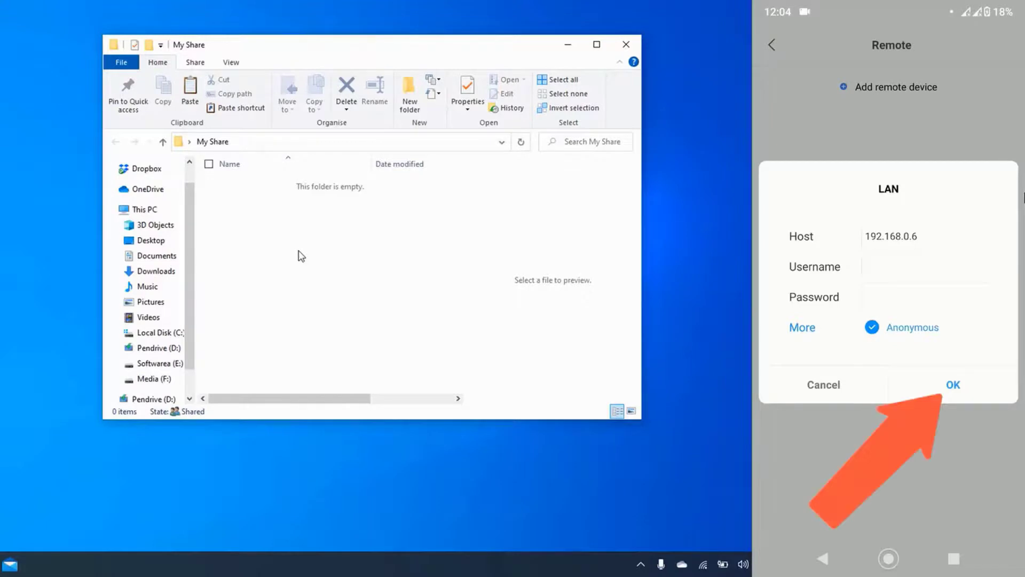
{"action": "left_click", "coordinate": [953, 385]}
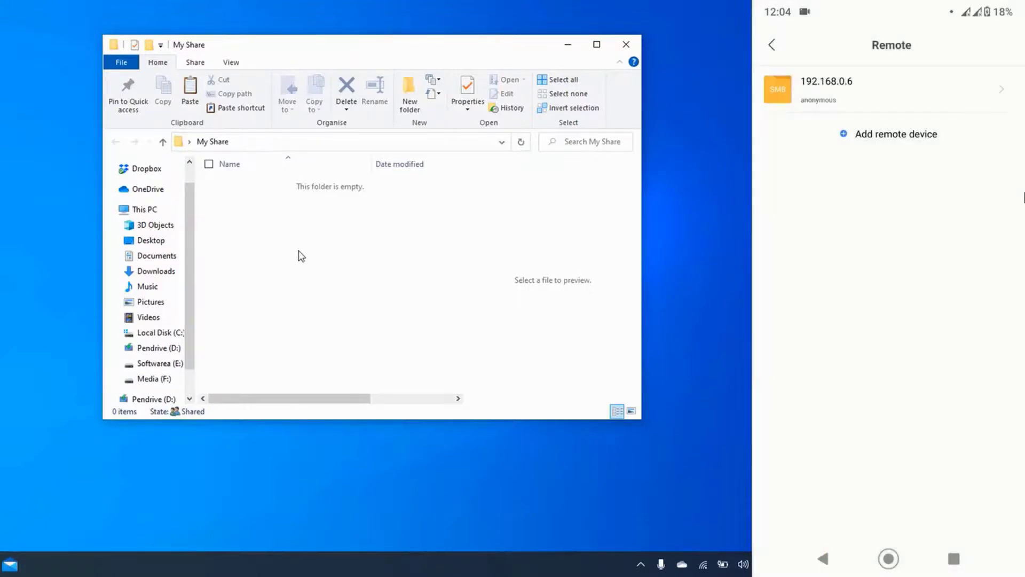
{"action": "left_click", "coordinate": [855, 89]}
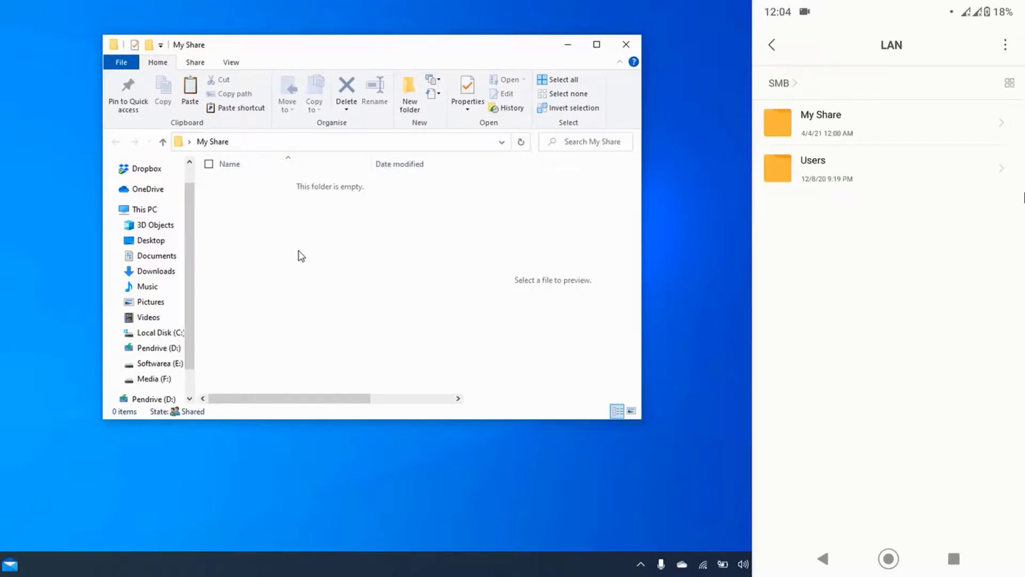
{"action": "left_click", "coordinate": [821, 121]}
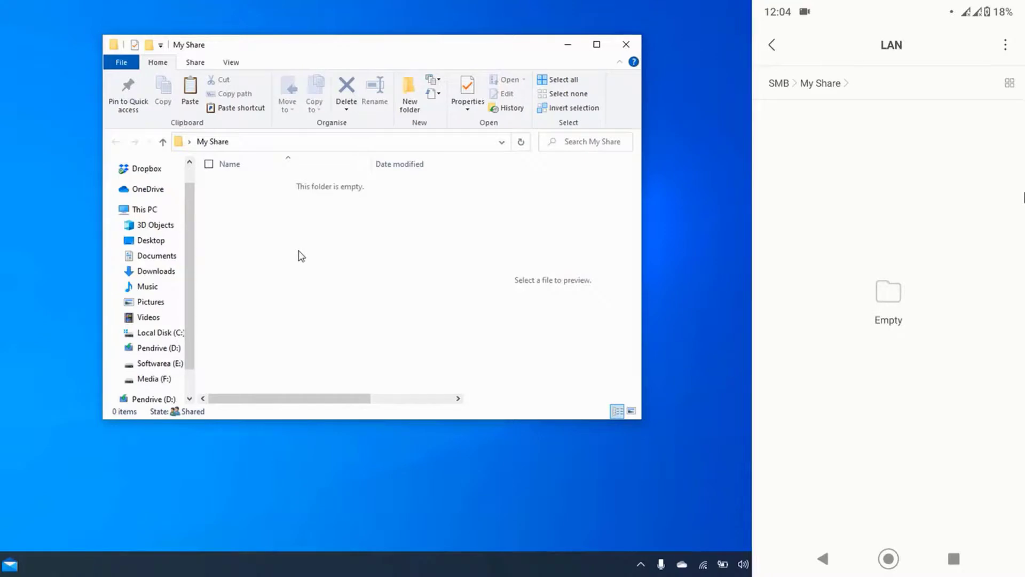
- Create a text document in the My Share folder on the PC, keeping the default name
{"action": "right_click", "coordinate": [298, 251]}
{"action": "mouse_move", "coordinate": [263, 470]}
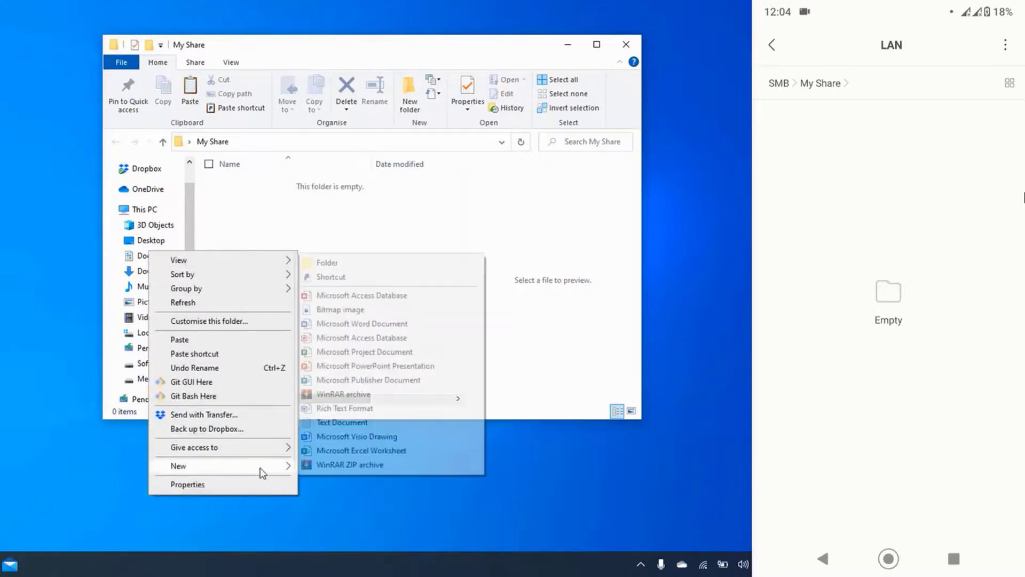
{"action": "left_click", "coordinate": [321, 422]}
{"action": "key", "text": "Return"}
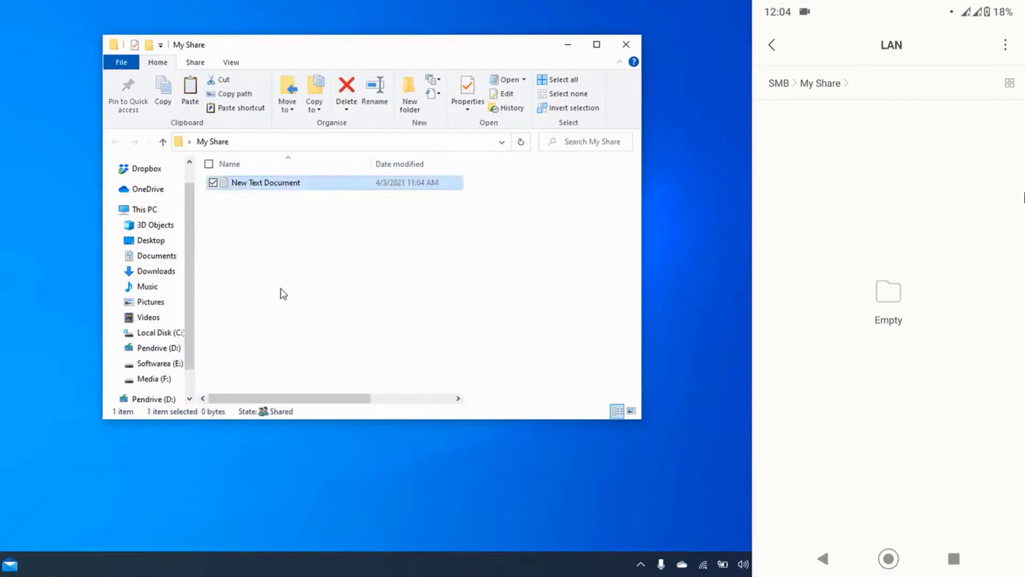
- Create a second text document in the PC's My Share folder and name it test
{"action": "left_click", "coordinate": [282, 293]}
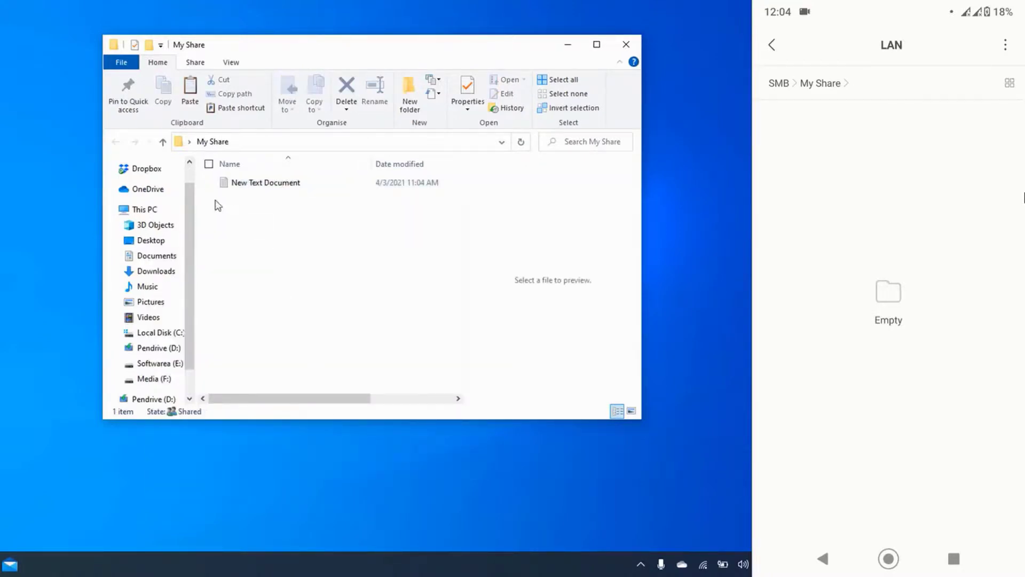
{"action": "right_click", "coordinate": [298, 280]}
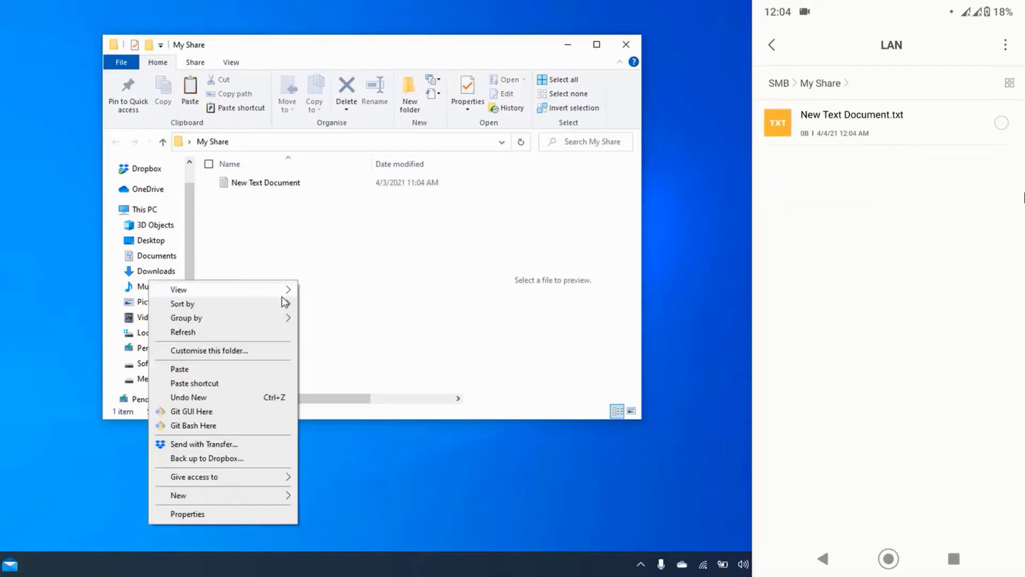
{"action": "mouse_move", "coordinate": [271, 501]}
{"action": "left_click", "coordinate": [328, 452]}
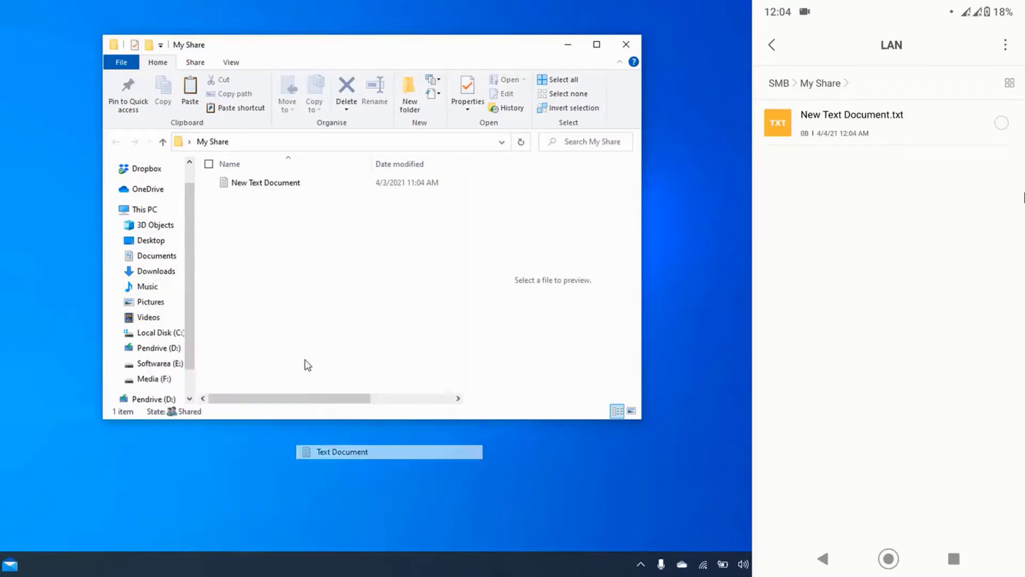
{"action": "type", "text": "test"}
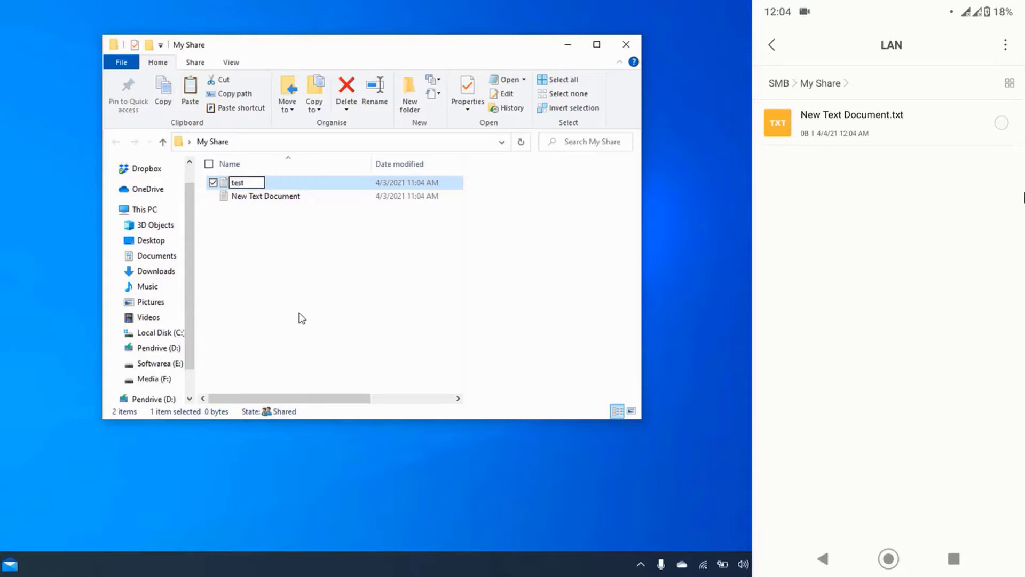
{"action": "key", "text": "Return"}
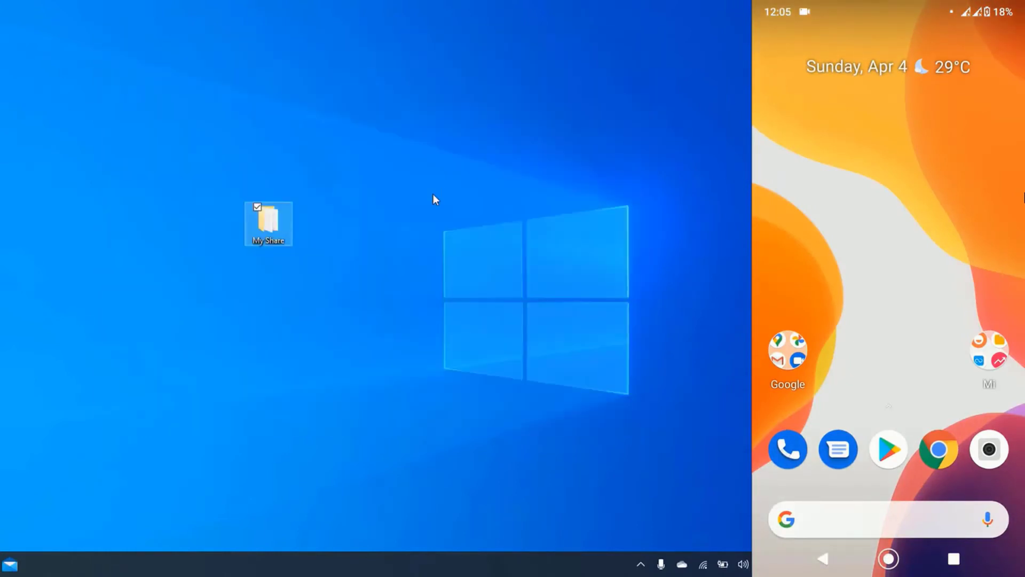
{"action": "left_click", "coordinate": [433, 198]}
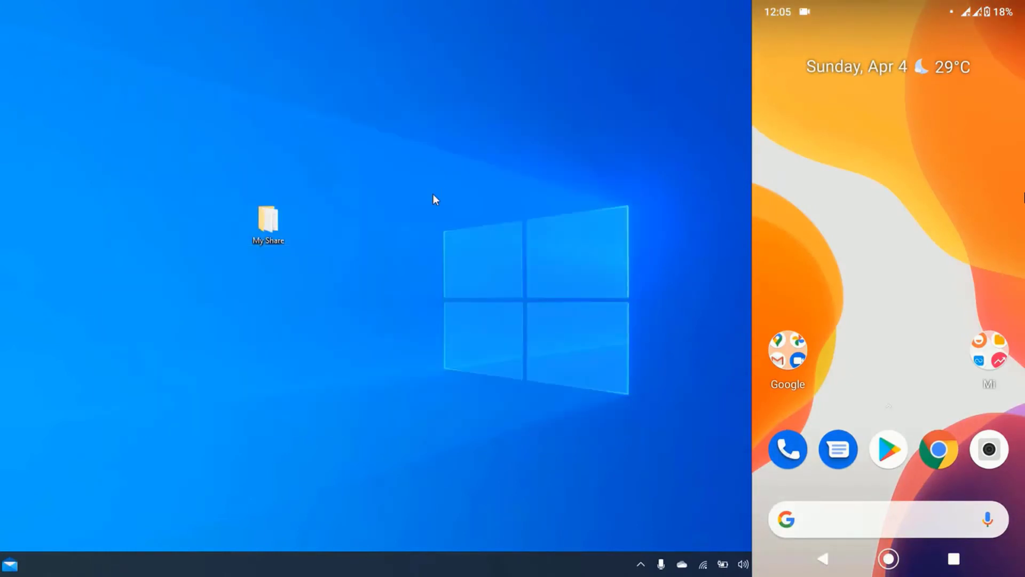